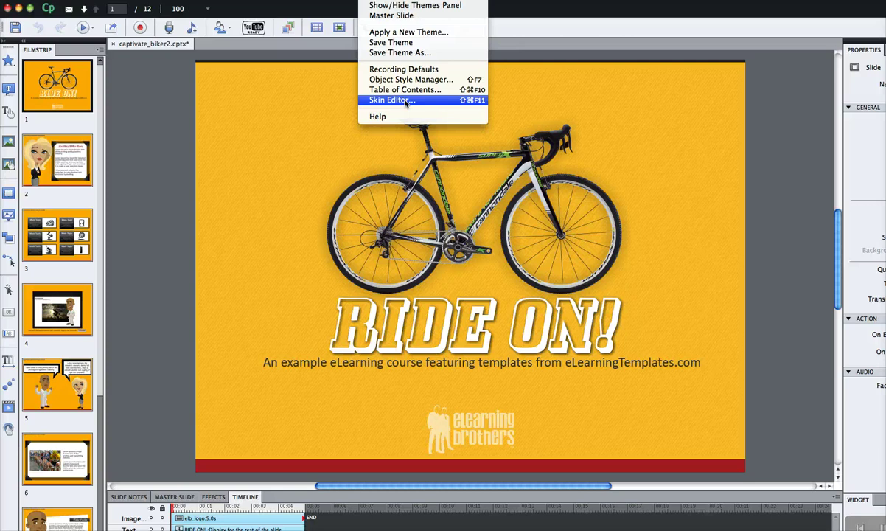
left_click(405, 101)
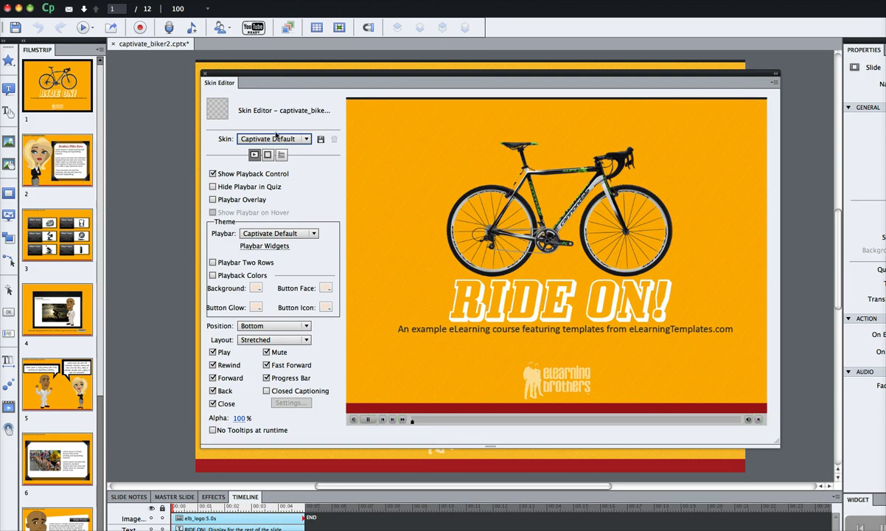
left_click(307, 140)
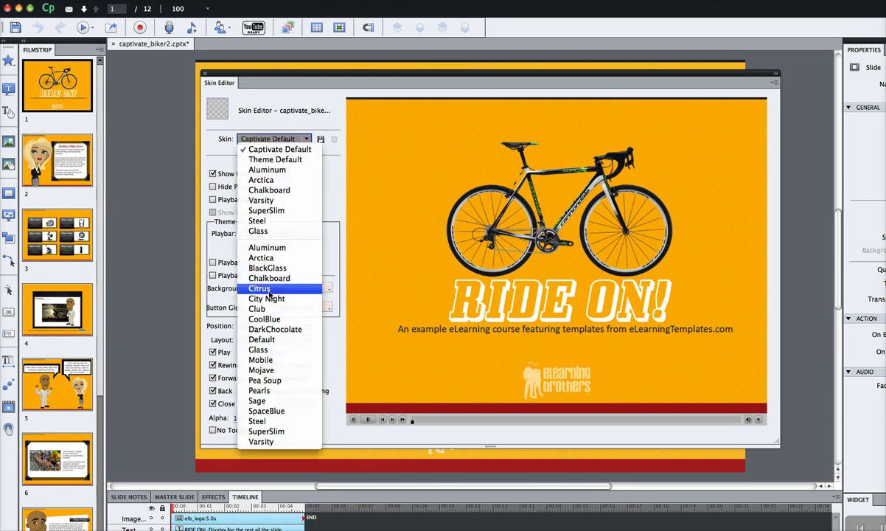
left_click(262, 370)
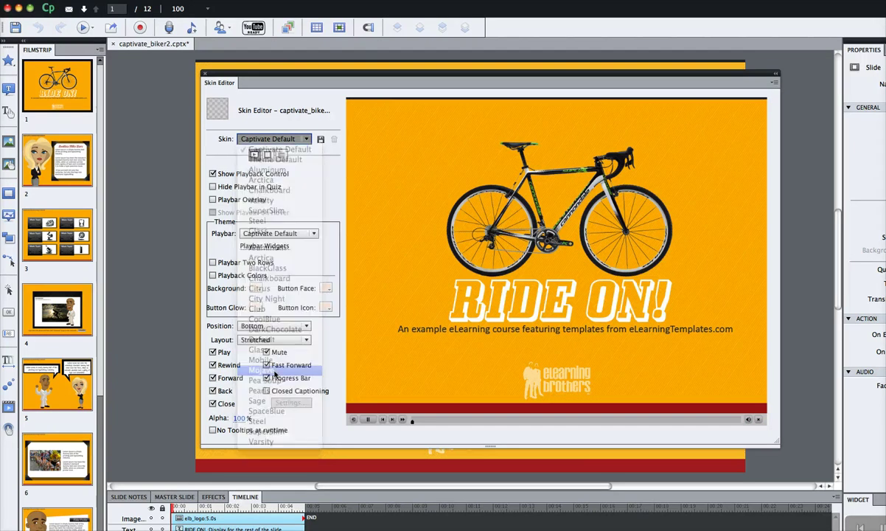
left_click(302, 139)
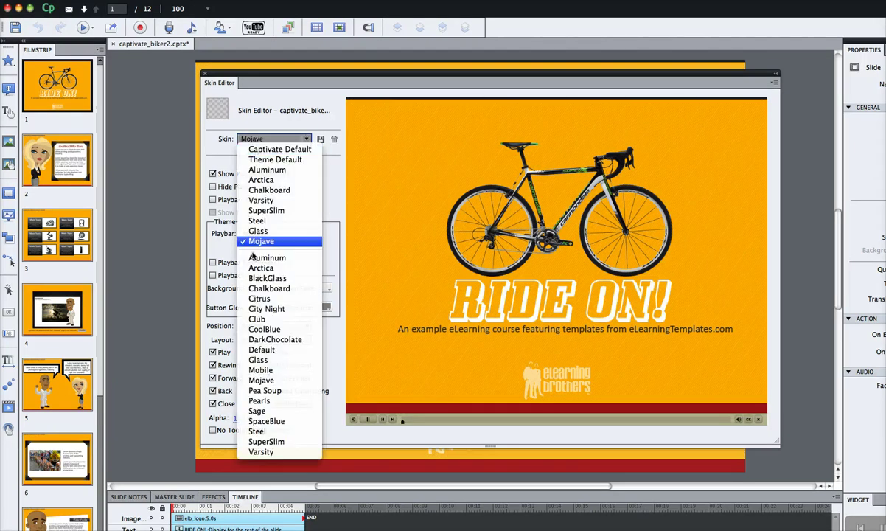
left_click(259, 298)
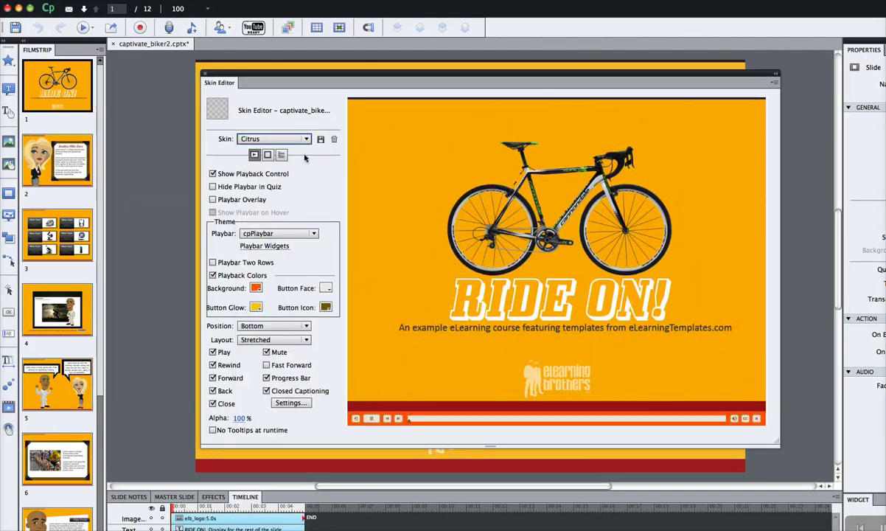
left_click(288, 139)
left_click(295, 139)
left_click(295, 139)
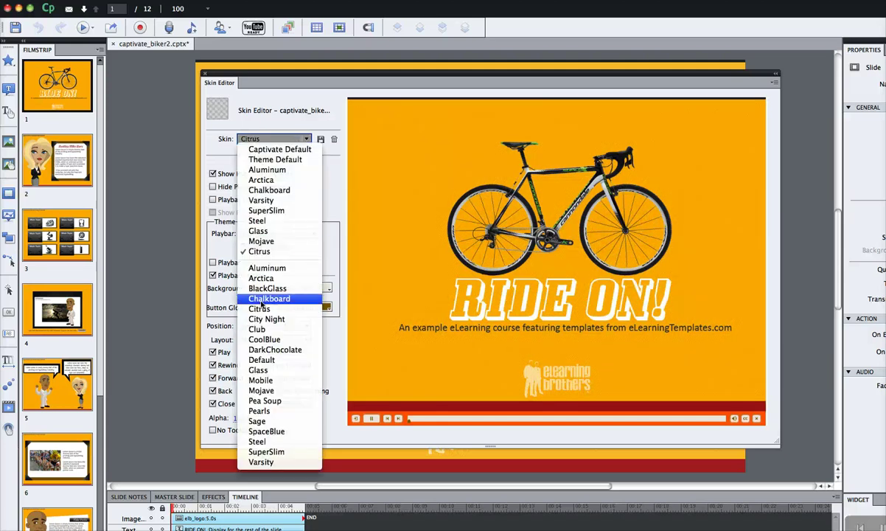
left_click(260, 301)
left_click(288, 139)
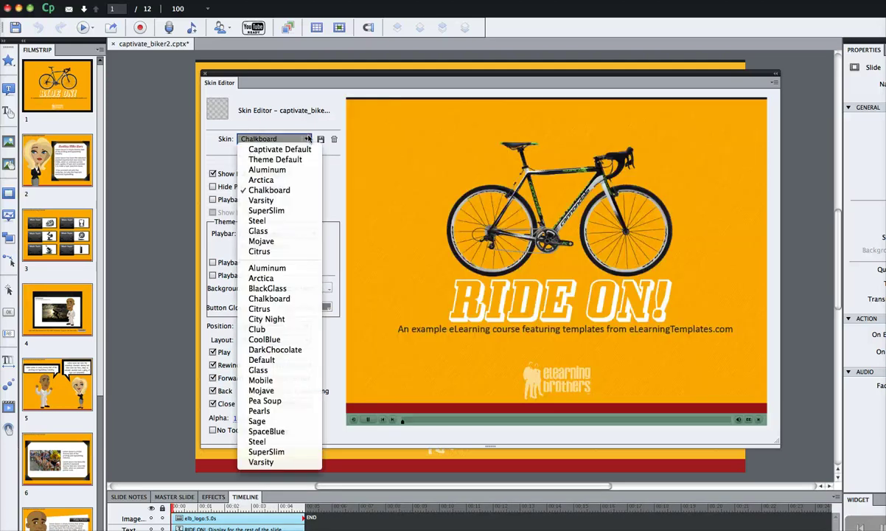
left_click(262, 411)
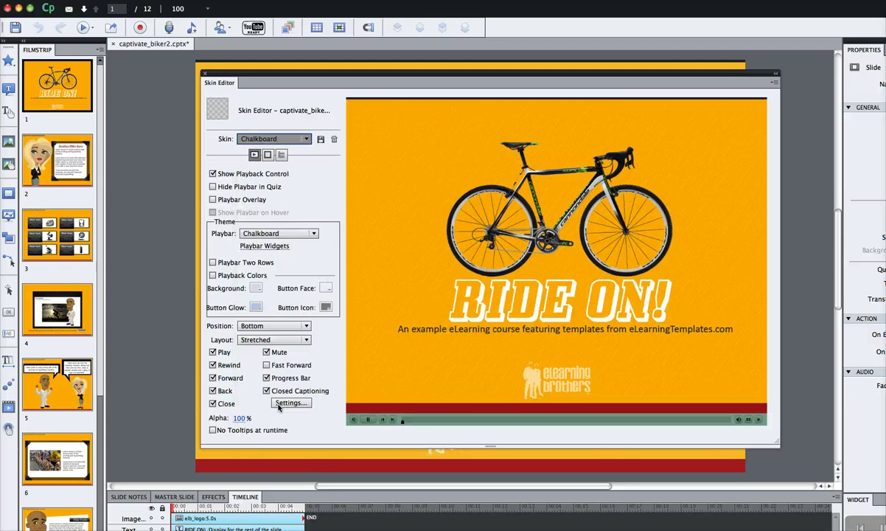
left_click(287, 139)
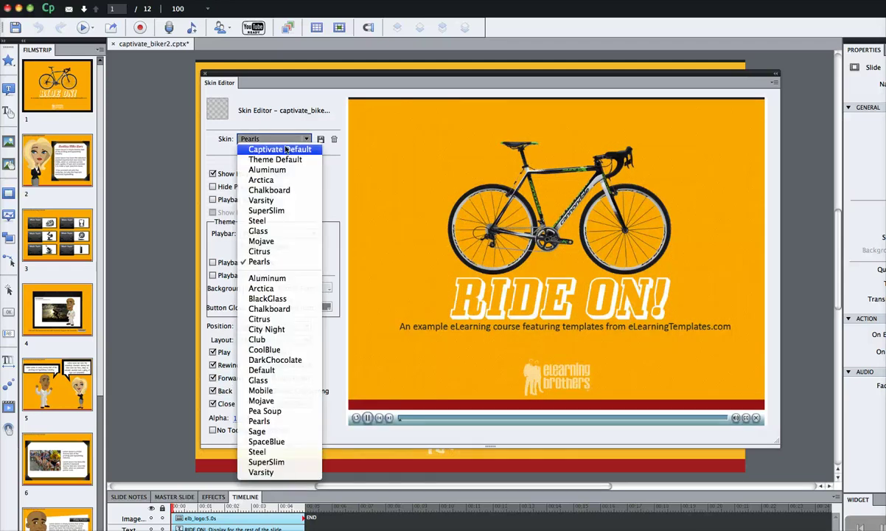
left_click(286, 150)
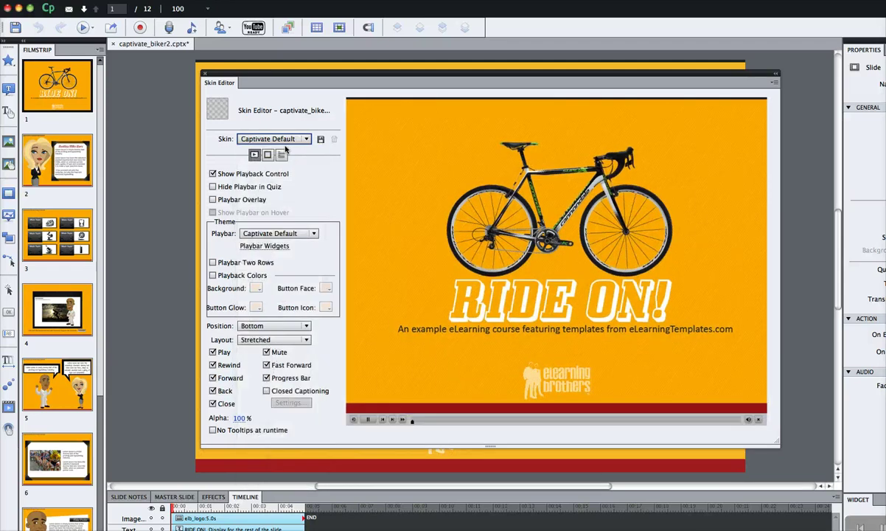
Step: Enable custom playback colours with a purple background and blue button faces
left_click(213, 276)
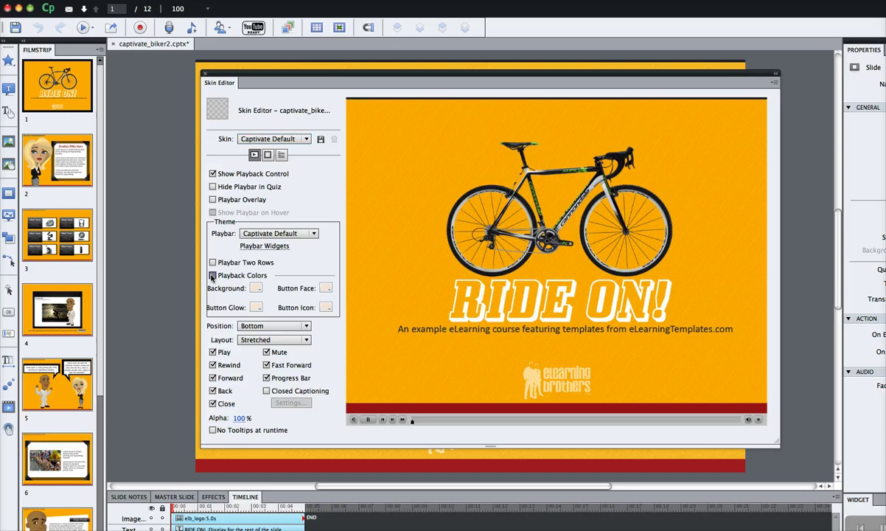
left_click(256, 288)
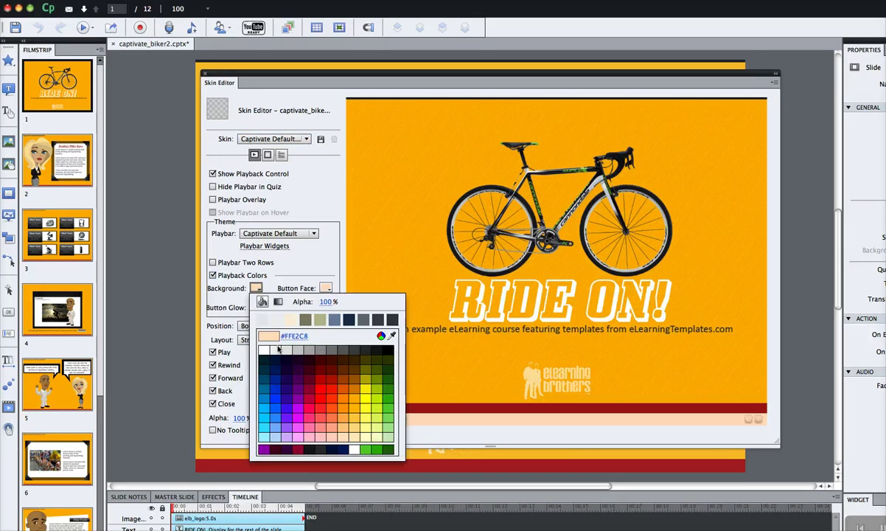
left_click(298, 391)
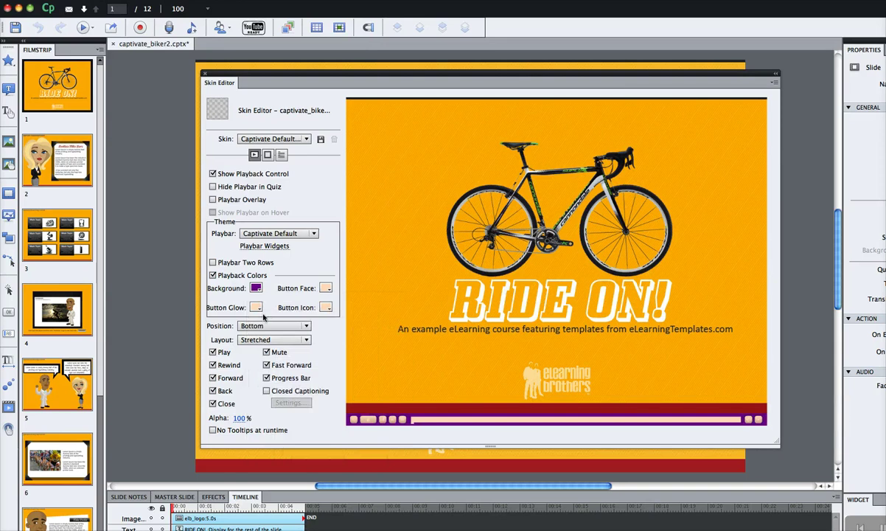
left_click(329, 288)
left_click(319, 382)
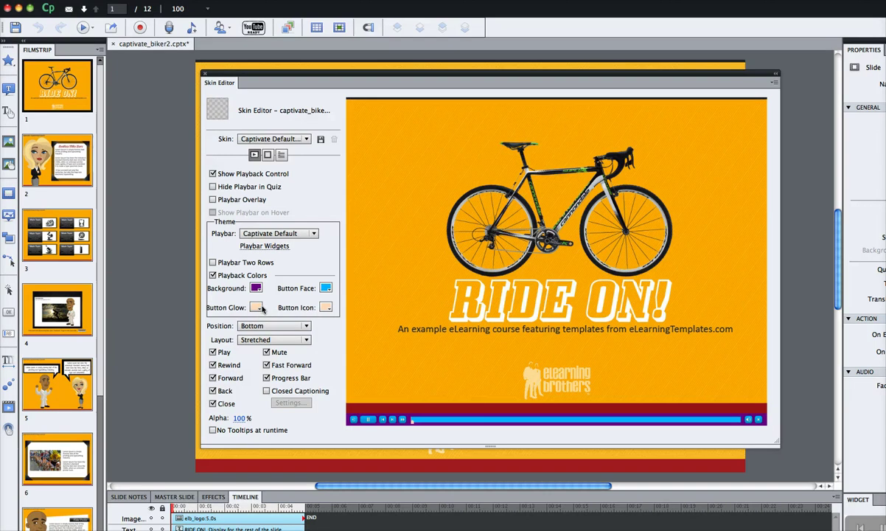
Step: Make the playbar button glow and button icons white
left_click(256, 308)
left_click(265, 371)
left_click(326, 307)
left_click(314, 346)
Step: Drop the Fast Forward, Mute, Play/Pause and Rewind buttons, keeping Forward, then restore Close
left_click(213, 405)
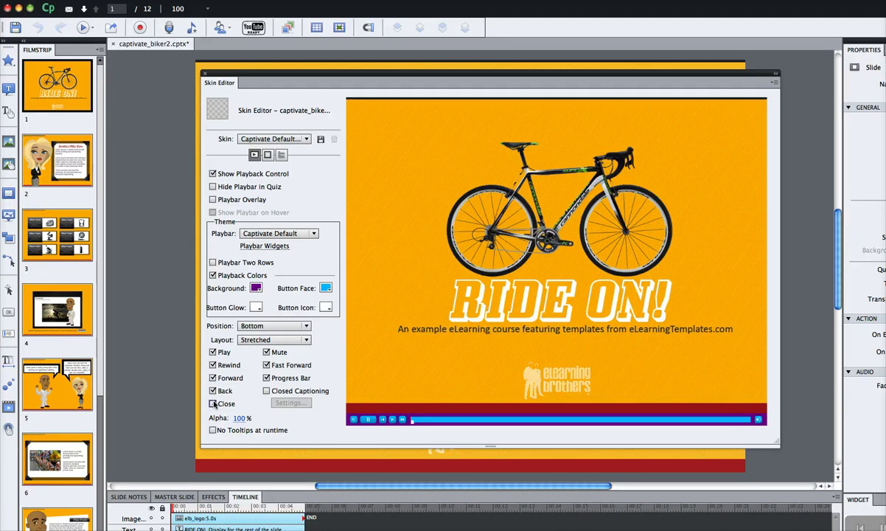
left_click(266, 365)
left_click(267, 352)
left_click(212, 353)
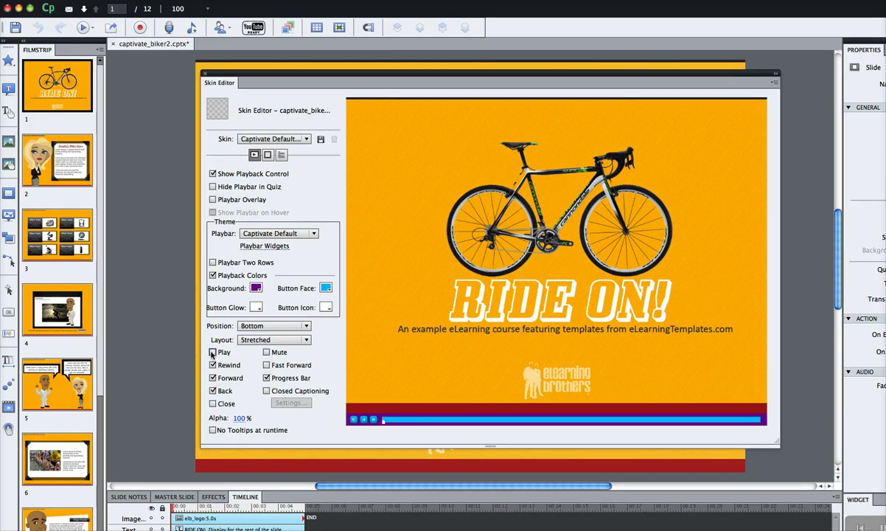
left_click(212, 365)
left_click(213, 379)
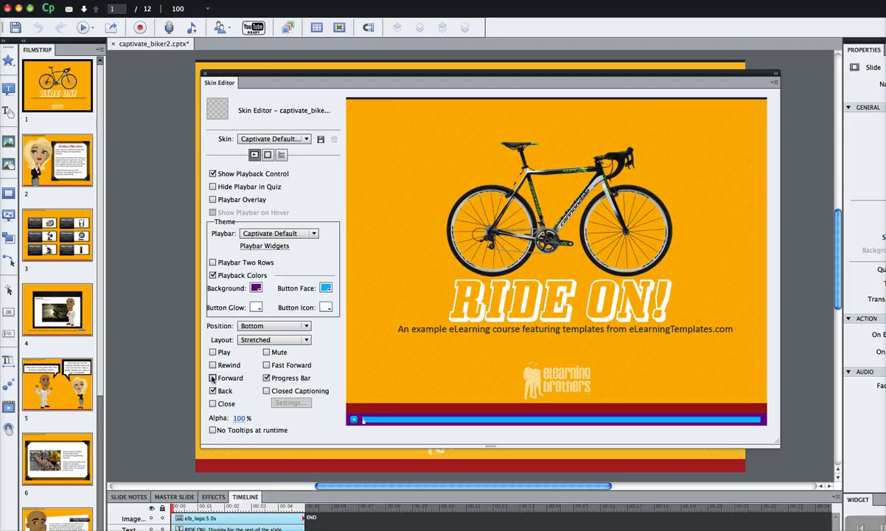
left_click(213, 378)
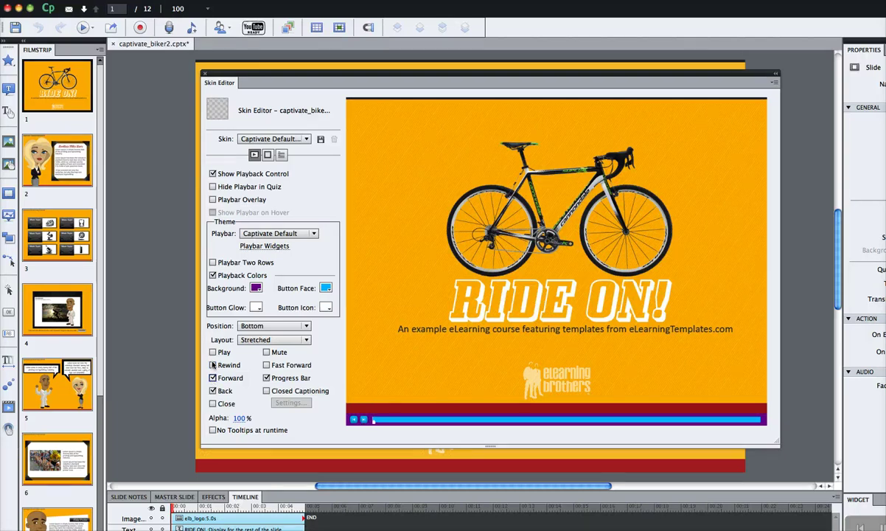
left_click(213, 403)
Step: In the Borders settings, add borders on the left, top and right sides of the slides
left_click(268, 155)
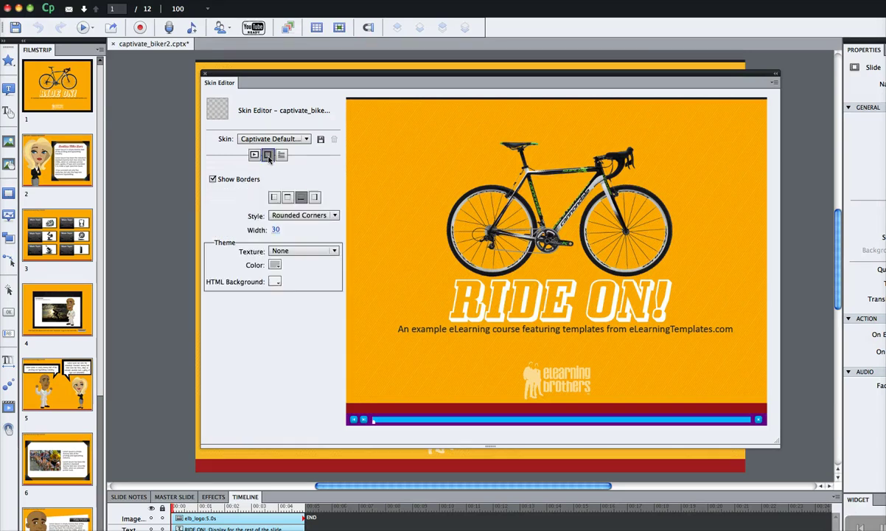
left_click(274, 198)
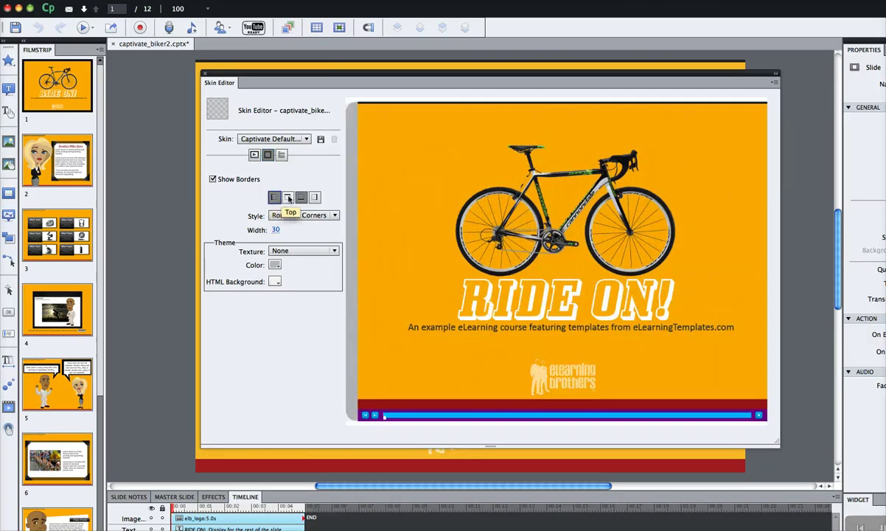
left_click(287, 197)
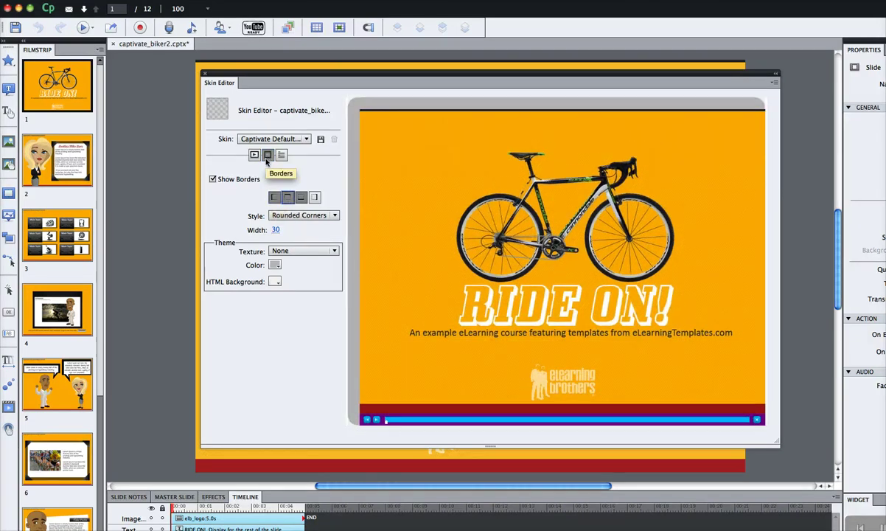
left_click(252, 156)
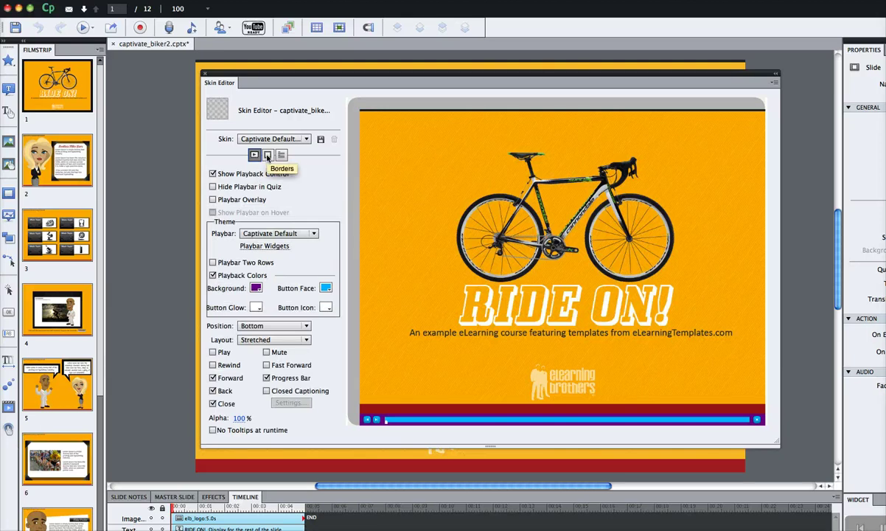
left_click(267, 156)
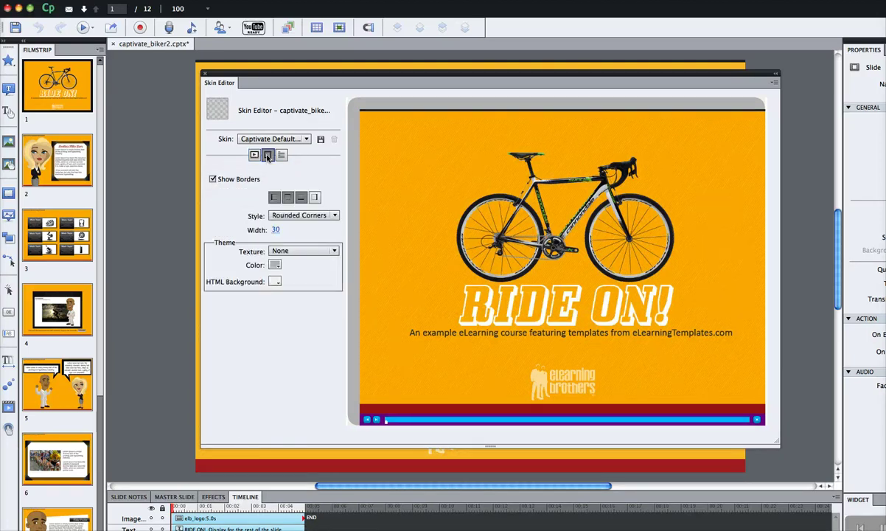
left_click(314, 197)
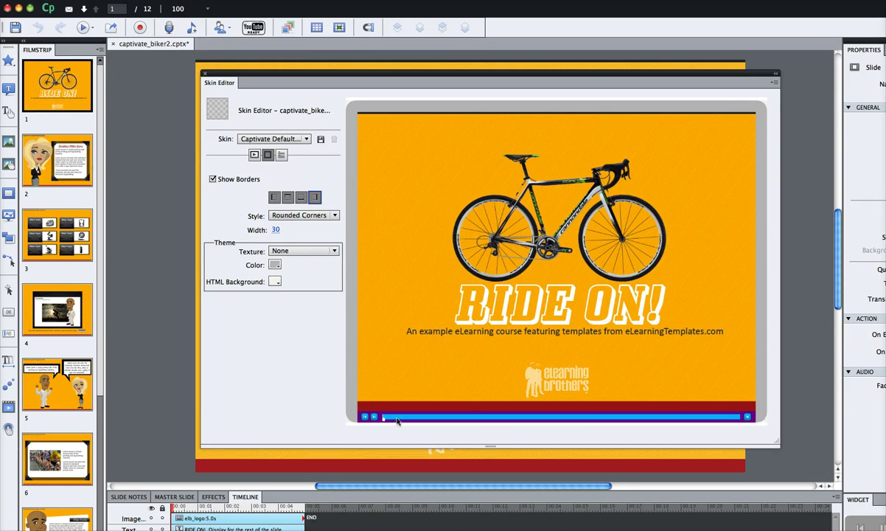
Step: Make the border purple with rounded corners and set the HTML background to #1A1A1A
left_click(275, 266)
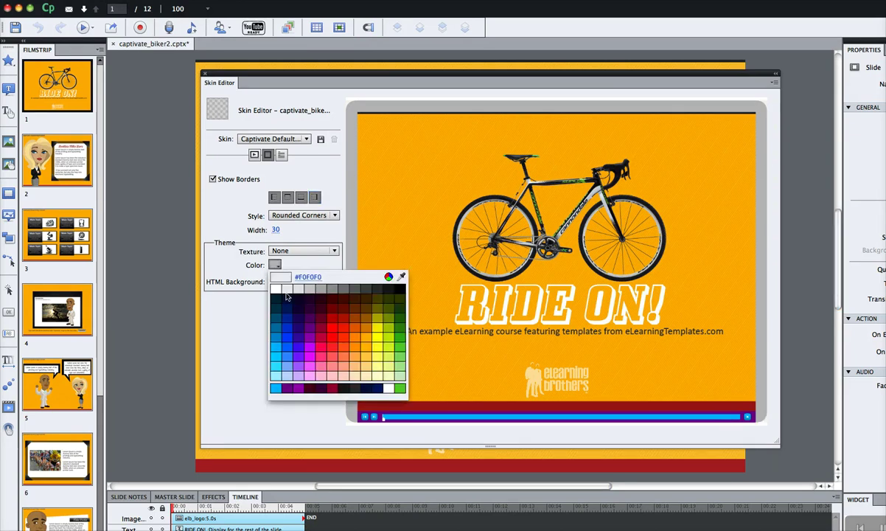
left_click(293, 390)
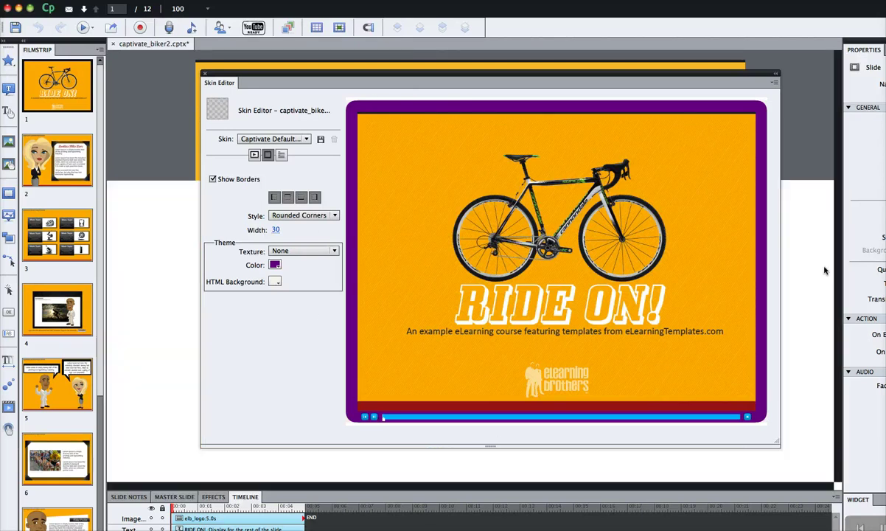
left_click(286, 252)
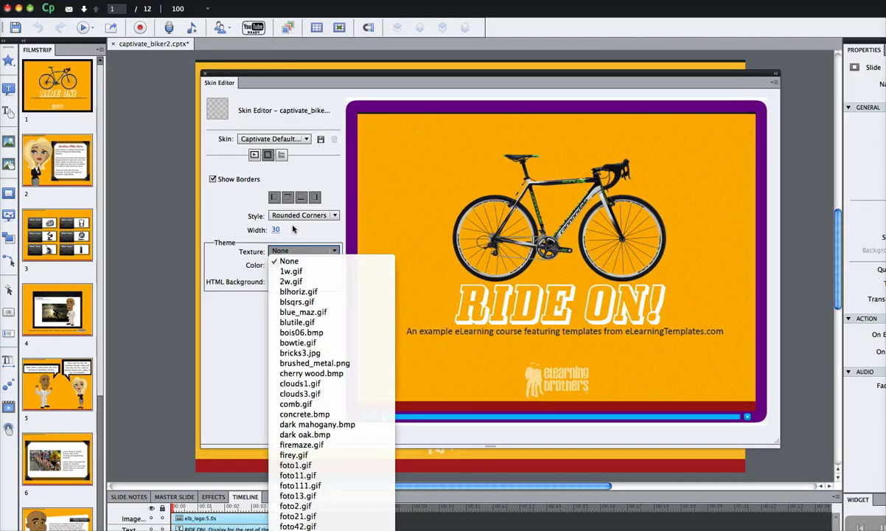
left_click(298, 215)
left_click(292, 226)
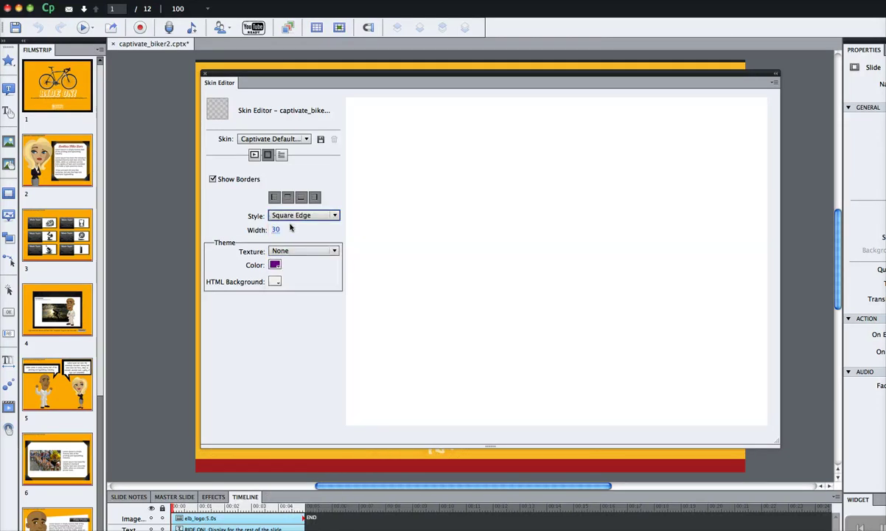
left_click(292, 215)
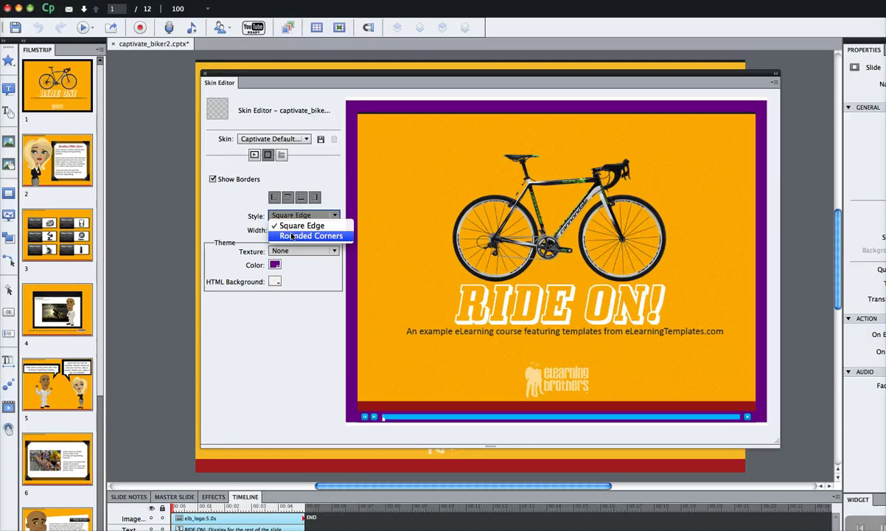
left_click(292, 235)
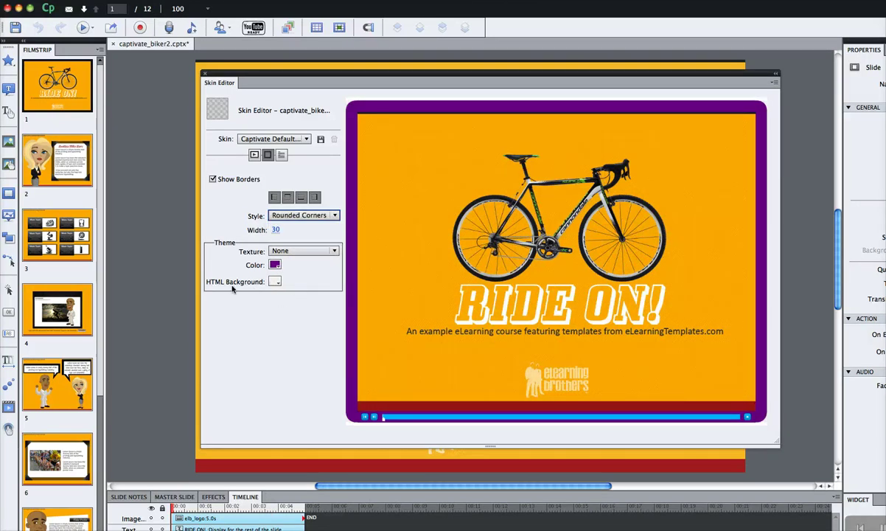
left_click(274, 283)
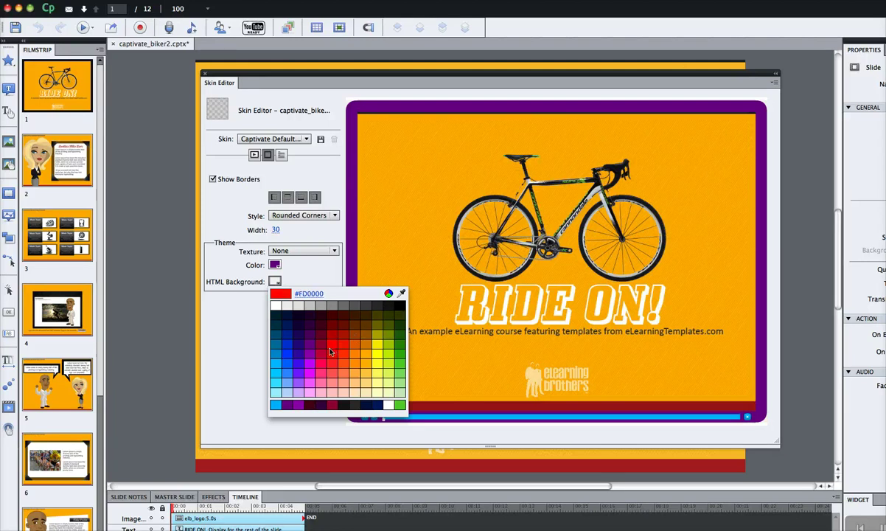
left_click(391, 309)
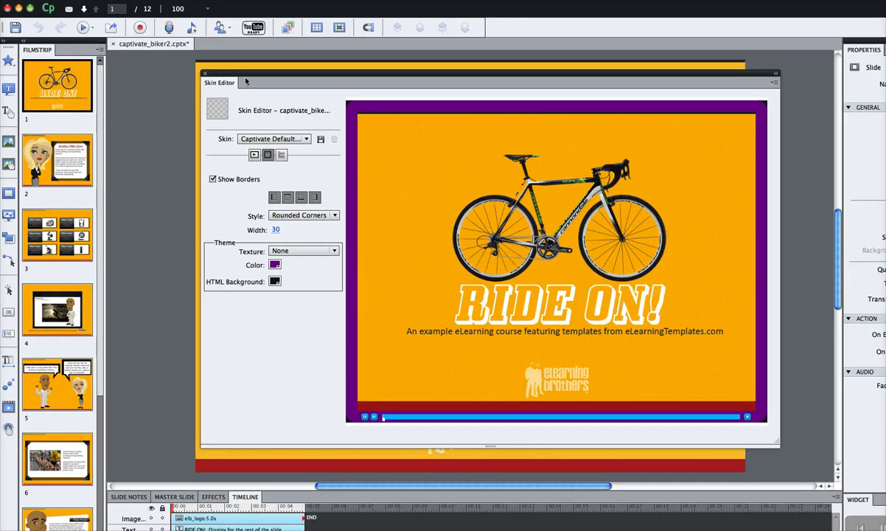
Step: Close the Skin Editor and preview the course with File > Preview
left_click(205, 74)
left_click(118, 0)
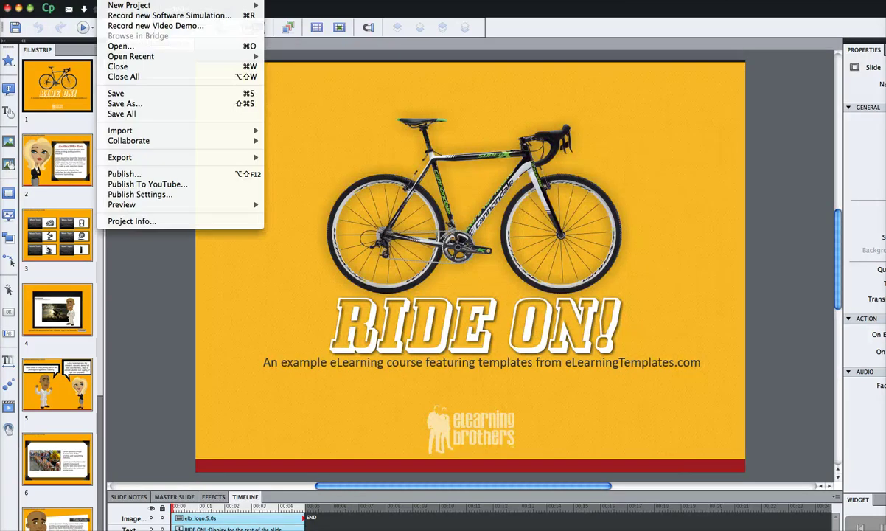
left_click(124, 174)
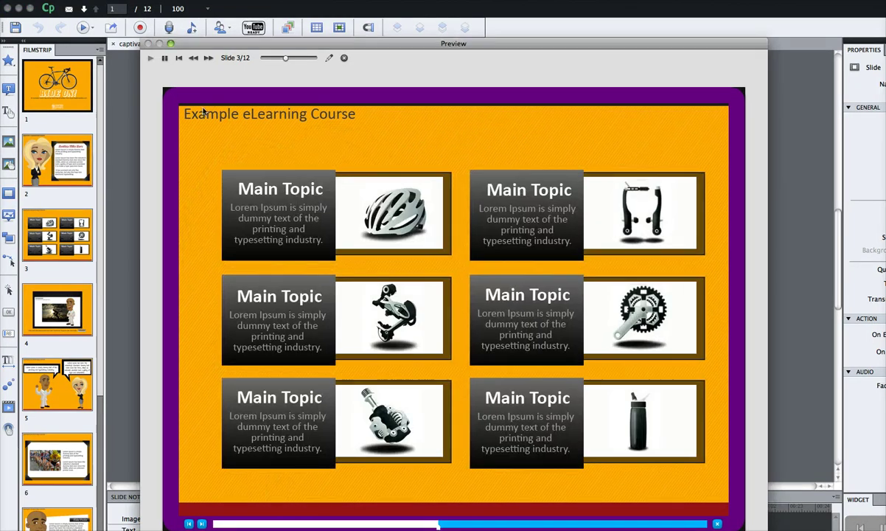
left_click_drag(451, 41, 438, 26)
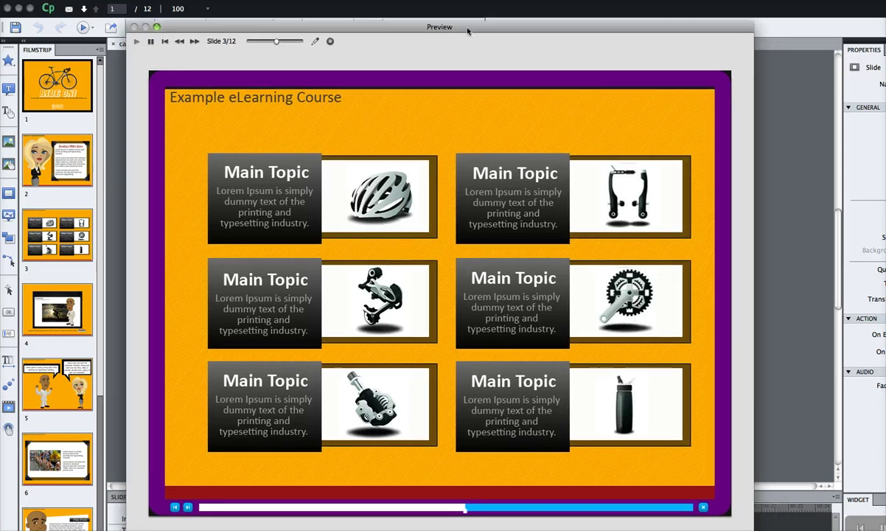